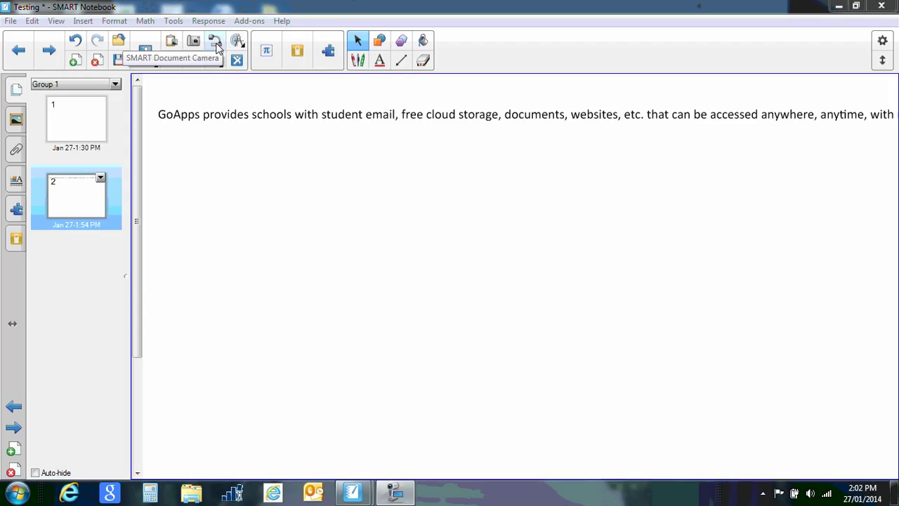
Step: Bring up the document camera view, shift it right, then close it
{"action": "left_click", "coordinate": [215, 42]}
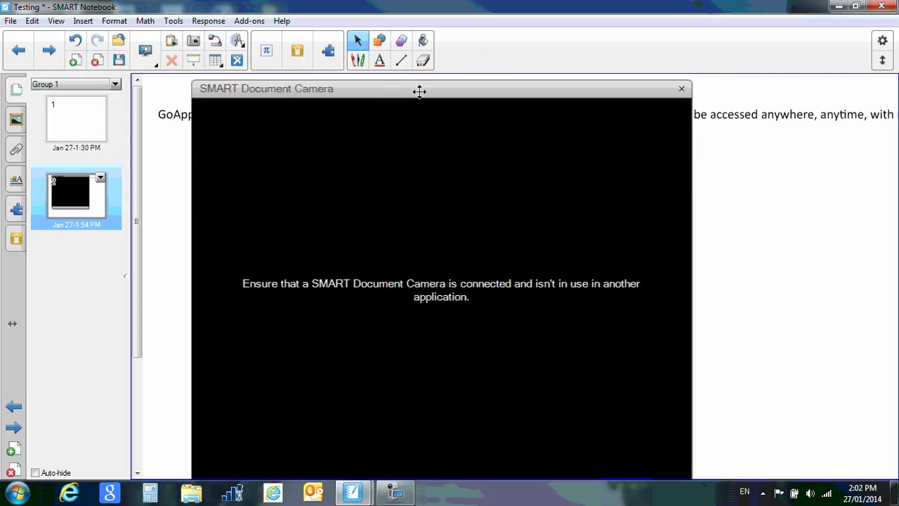
{"action": "left_click_drag", "start_coordinate": [420, 91], "coordinate": [529, 95]}
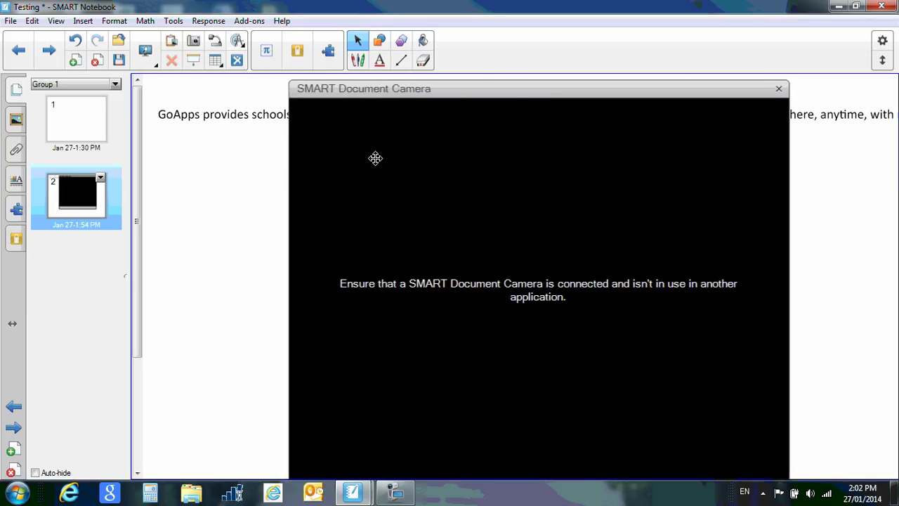
{"action": "left_click", "coordinate": [779, 90]}
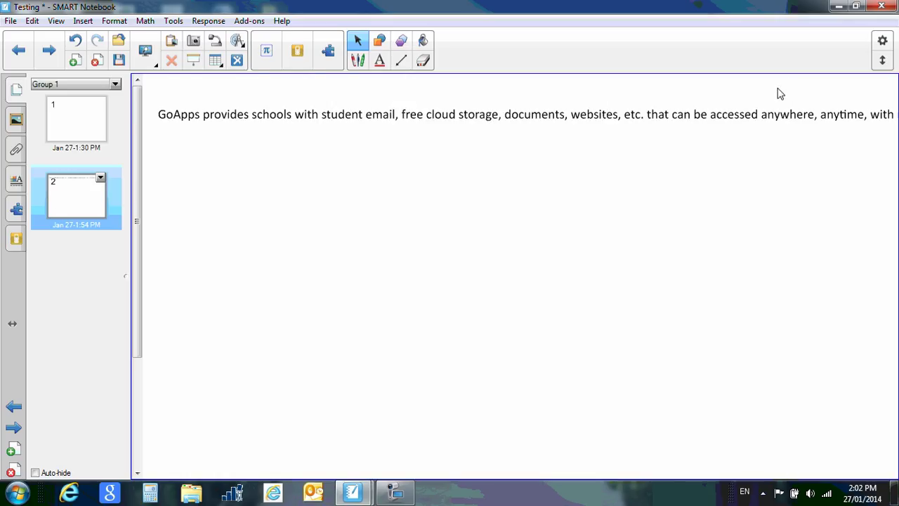
Step: Cover the page with the screen shade and drag its edges so the GoApps sentence stays visible
{"action": "left_click", "coordinate": [194, 61]}
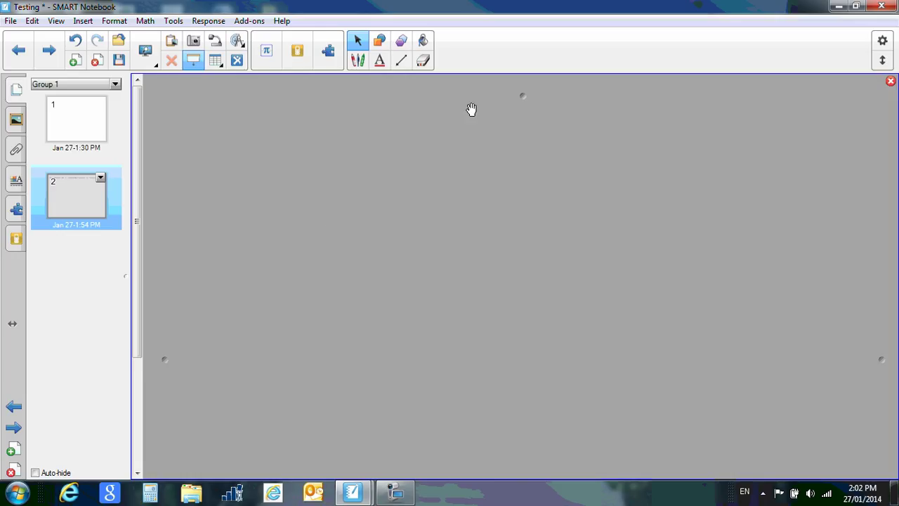
{"action": "left_click_drag", "start_coordinate": [521, 89], "coordinate": [510, 73]}
{"action": "left_click_drag", "start_coordinate": [160, 361], "coordinate": [140, 358]}
{"action": "mouse_move", "coordinate": [881, 360]}
{"action": "left_mouse_down"}
{"action": "mouse_move", "coordinate": [602, 355]}
{"action": "mouse_move", "coordinate": [892, 358]}
{"action": "left_mouse_up"}
{"action": "left_click_drag", "start_coordinate": [564, 432], "coordinate": [589, 210]}
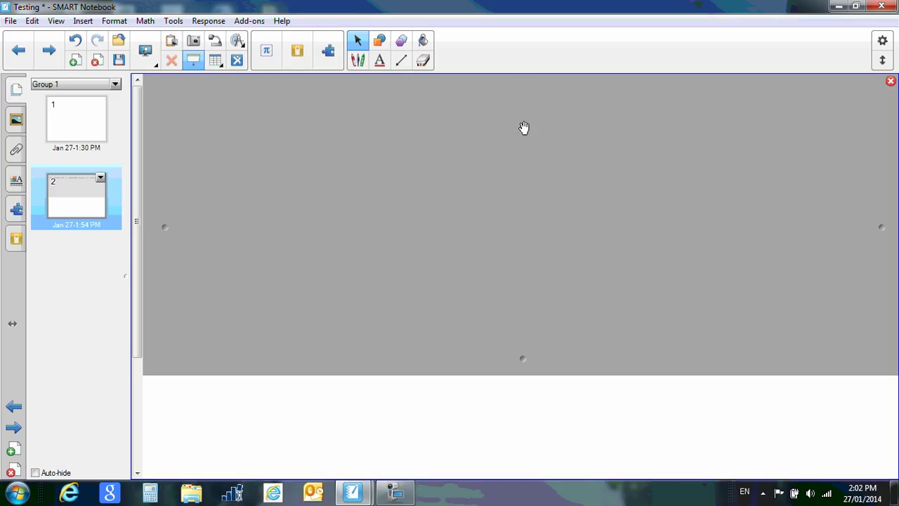
{"action": "left_click_drag", "start_coordinate": [516, 102], "coordinate": [516, 131]}
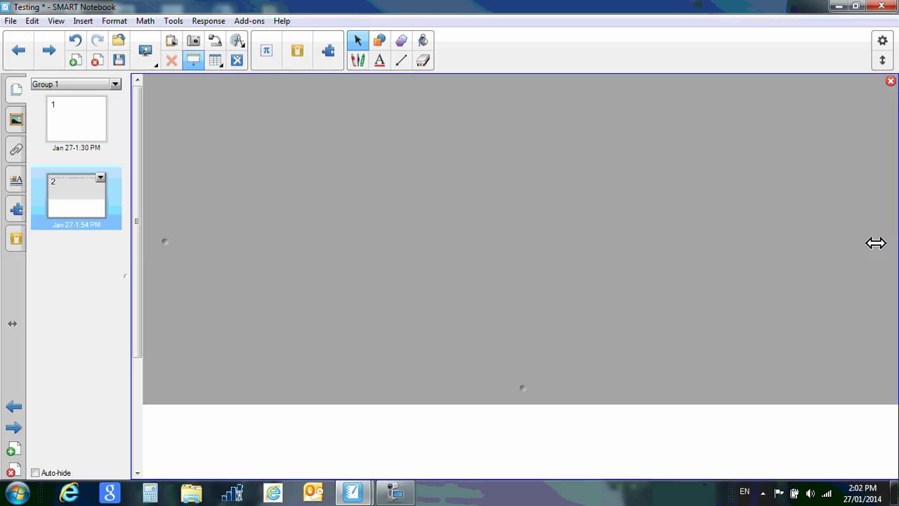
{"action": "left_click_drag", "start_coordinate": [875, 243], "coordinate": [707, 249]}
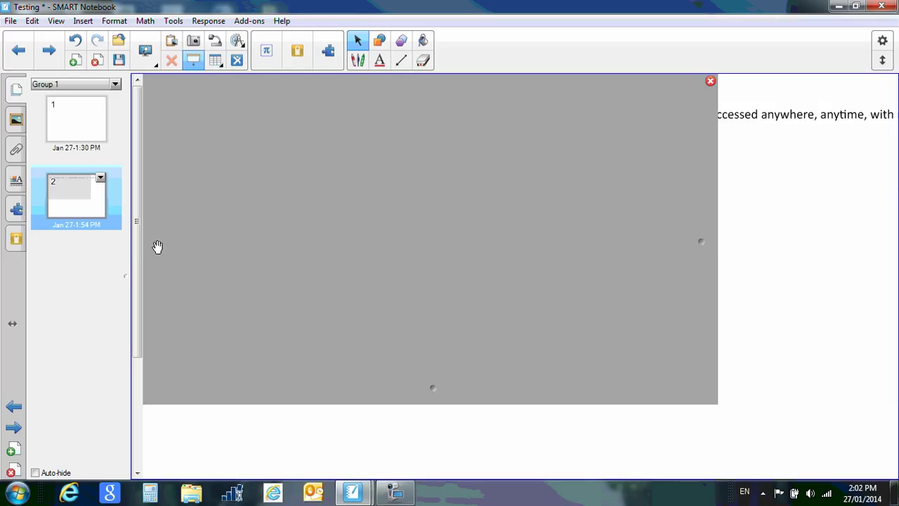
{"action": "left_click_drag", "start_coordinate": [157, 247], "coordinate": [253, 250]}
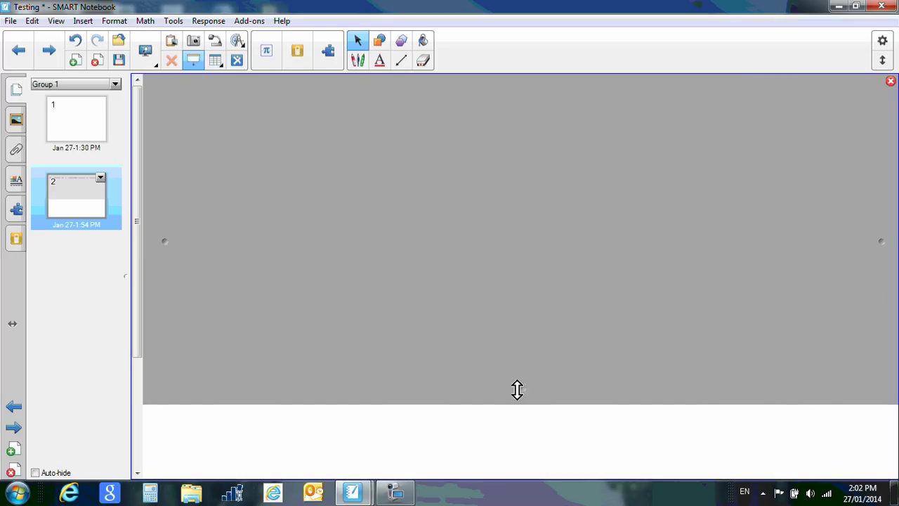
{"action": "left_click_drag", "start_coordinate": [517, 389], "coordinate": [515, 498]}
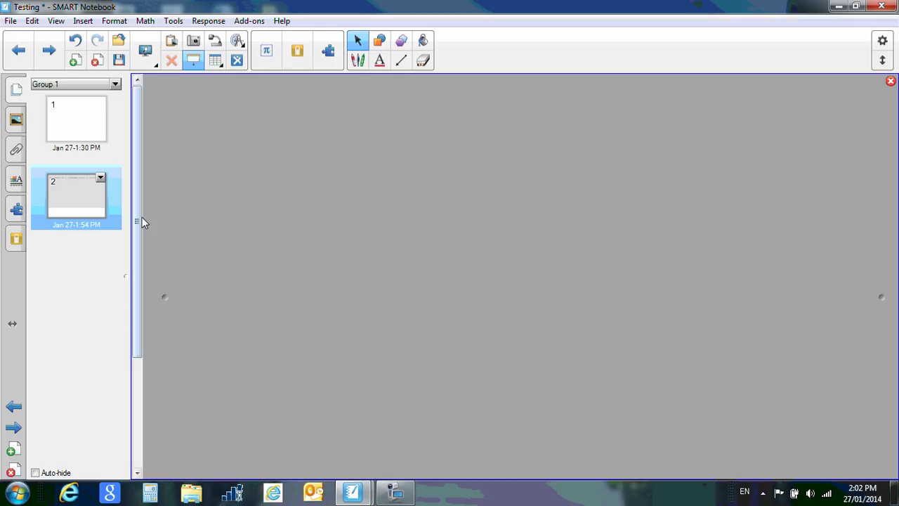
{"action": "left_click_drag", "start_coordinate": [147, 307], "coordinate": [288, 311]}
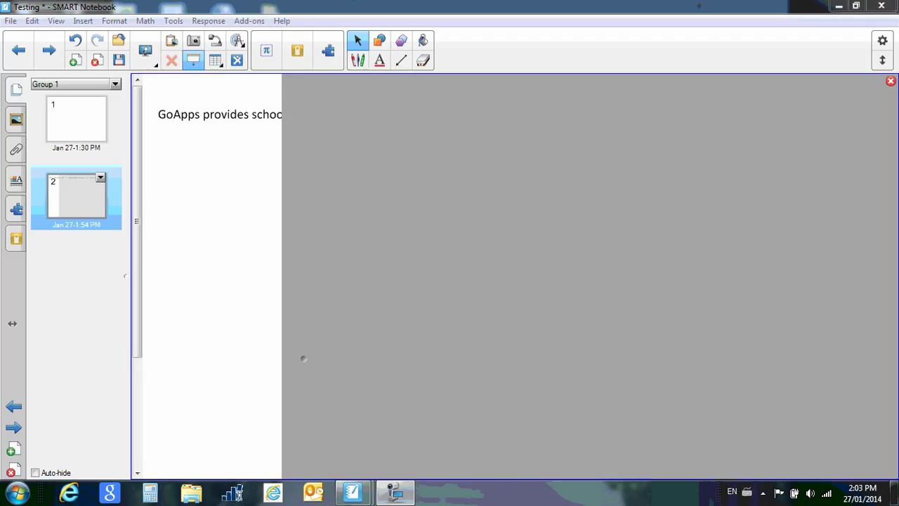
{"action": "left_click_drag", "start_coordinate": [590, 78], "coordinate": [592, 189]}
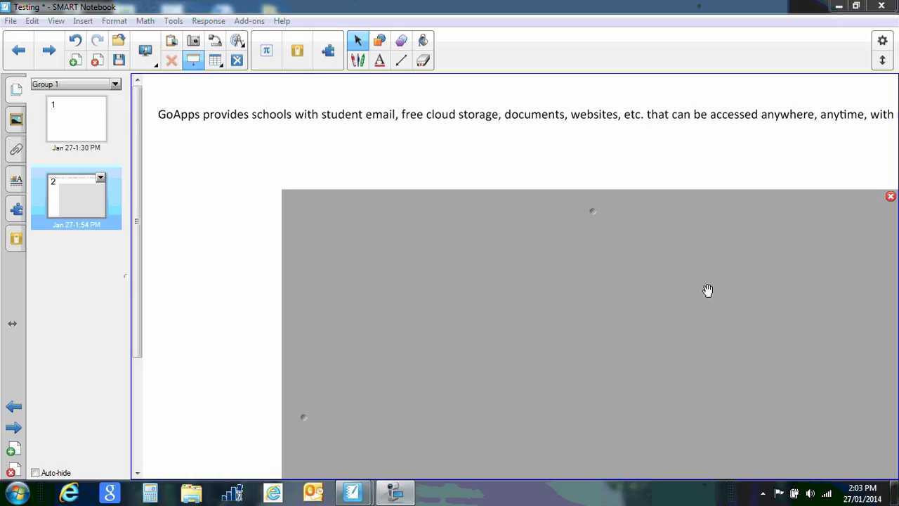
Step: Remove the screen shade with its red X and bring up the table size grid
{"action": "left_click", "coordinate": [891, 196]}
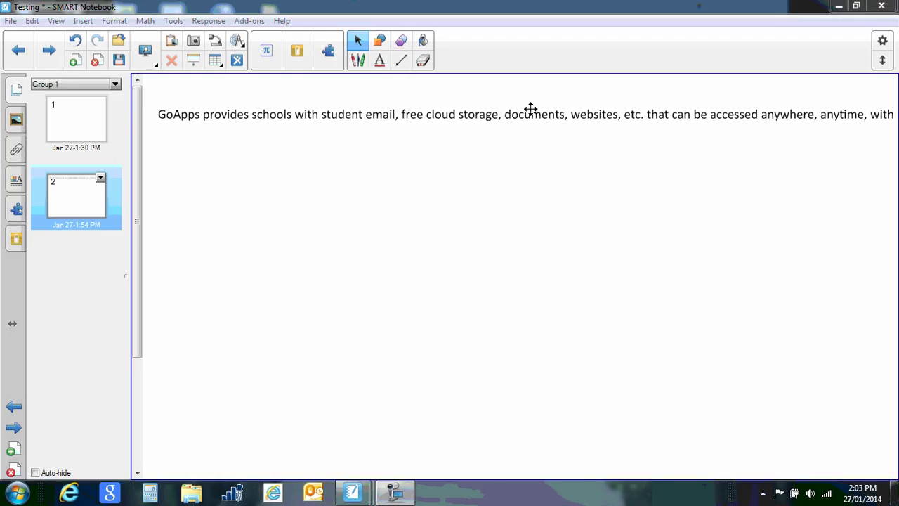
{"action": "left_click", "coordinate": [220, 63]}
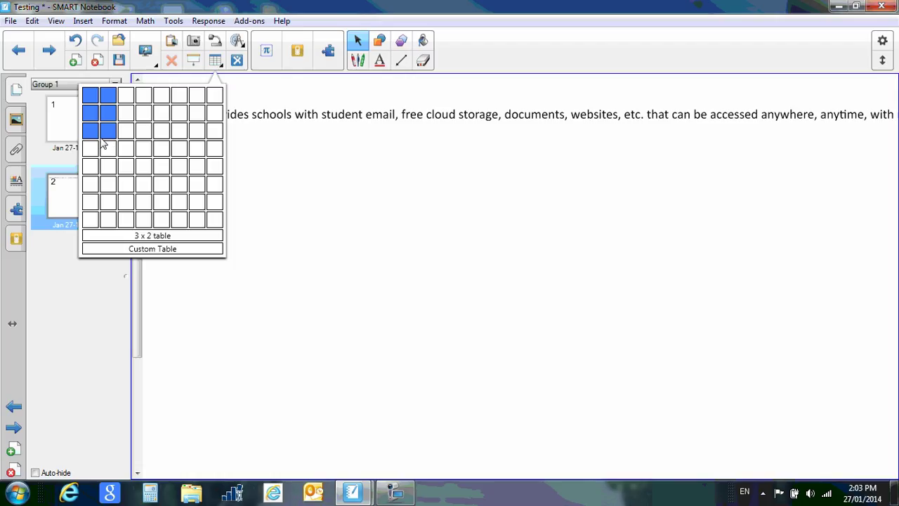
Step: Insert a four-row, three-column table and split its top-left cell into two columns
{"action": "left_click", "coordinate": [129, 160]}
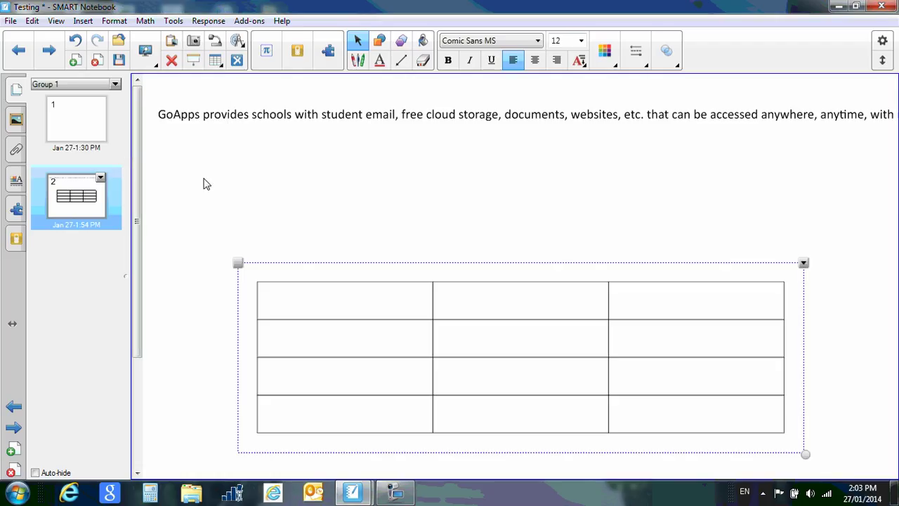
{"action": "left_click", "coordinate": [331, 301]}
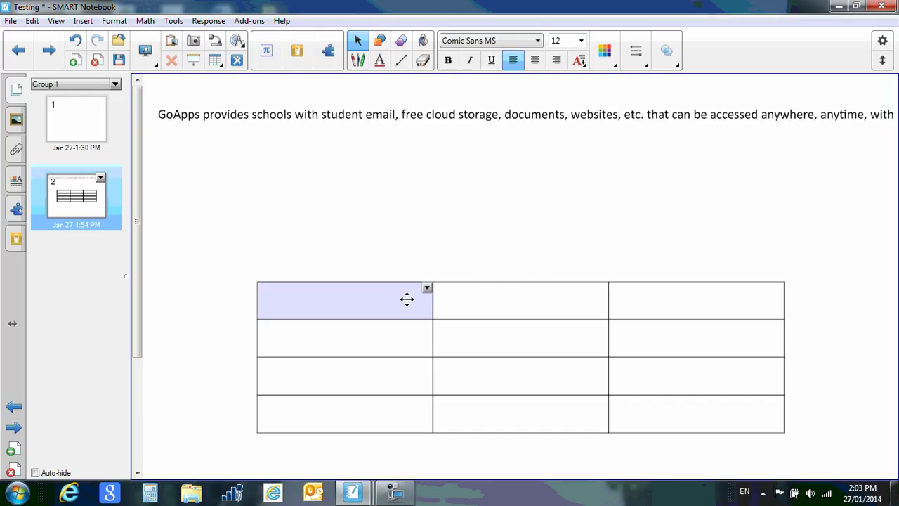
{"action": "left_click", "coordinate": [427, 289]}
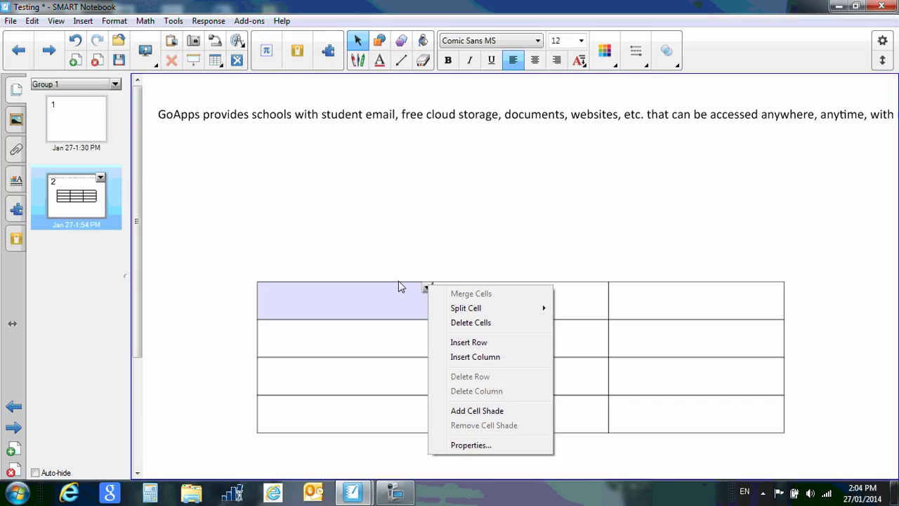
{"action": "left_click", "coordinate": [396, 231]}
{"action": "left_click", "coordinate": [396, 232]}
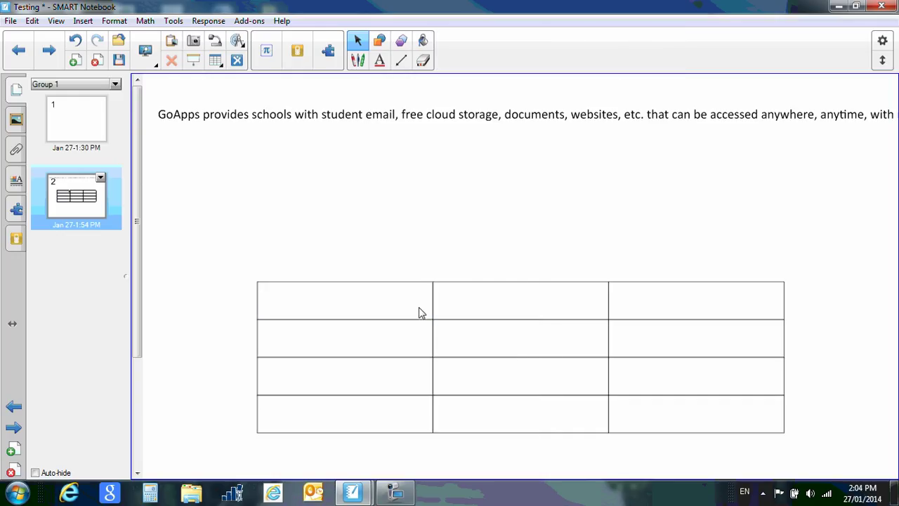
{"action": "left_click", "coordinate": [415, 303]}
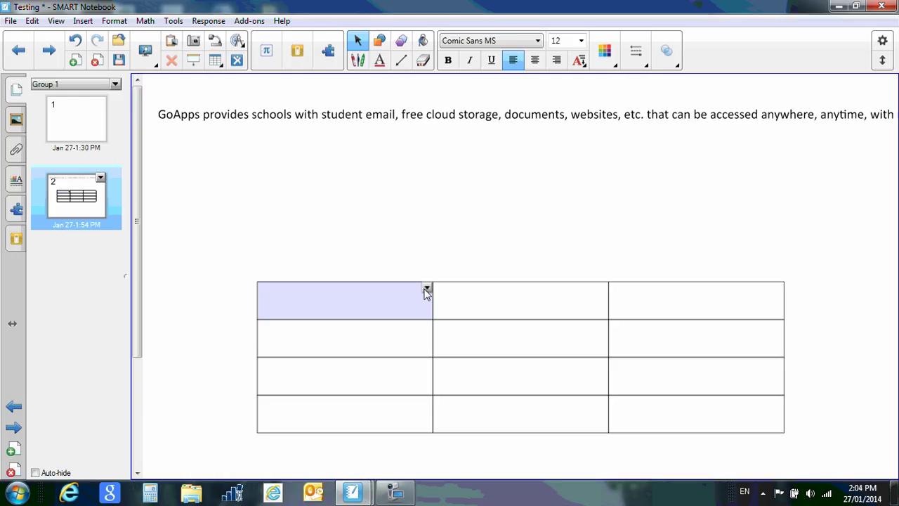
{"action": "left_click", "coordinate": [426, 290]}
{"action": "mouse_move", "coordinate": [467, 314]}
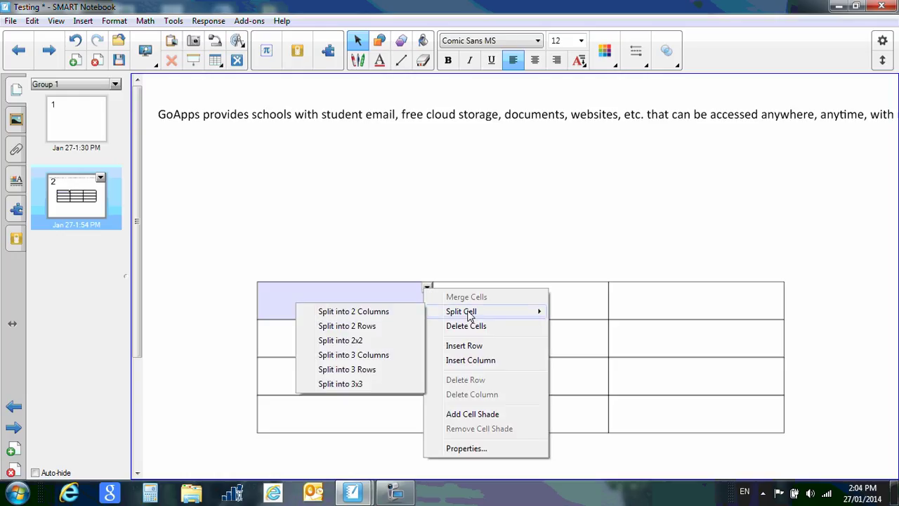
{"action": "left_click", "coordinate": [382, 314]}
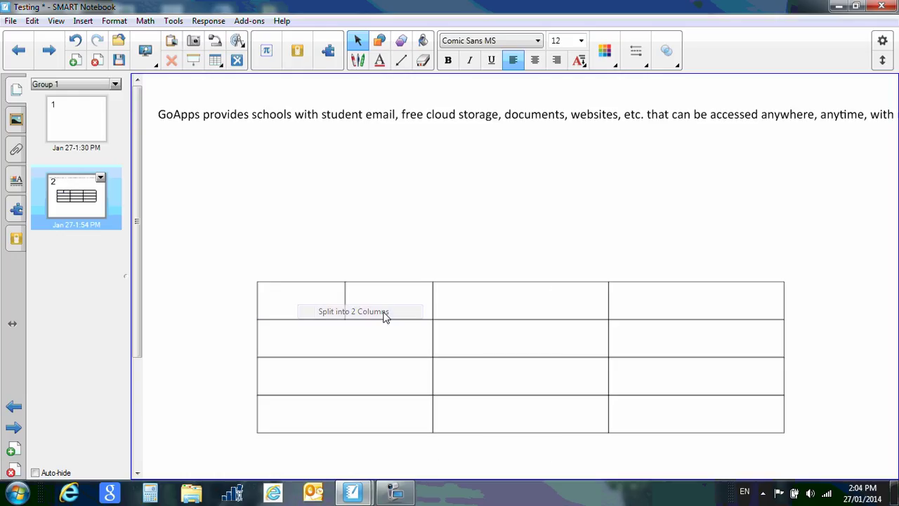
Step: Split the third top cell into two rows and add a row inside the top-right cell
{"action": "left_click", "coordinate": [506, 300]}
{"action": "left_click", "coordinate": [603, 289]}
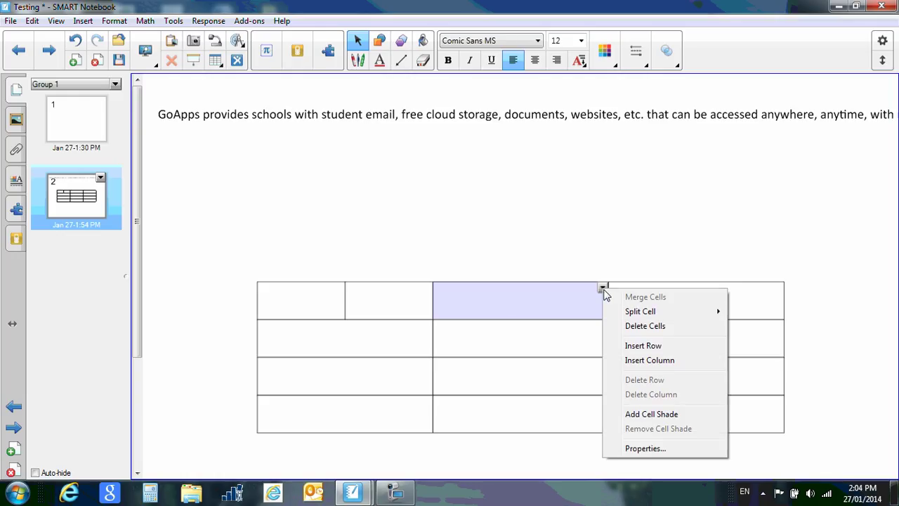
{"action": "mouse_move", "coordinate": [606, 311]}
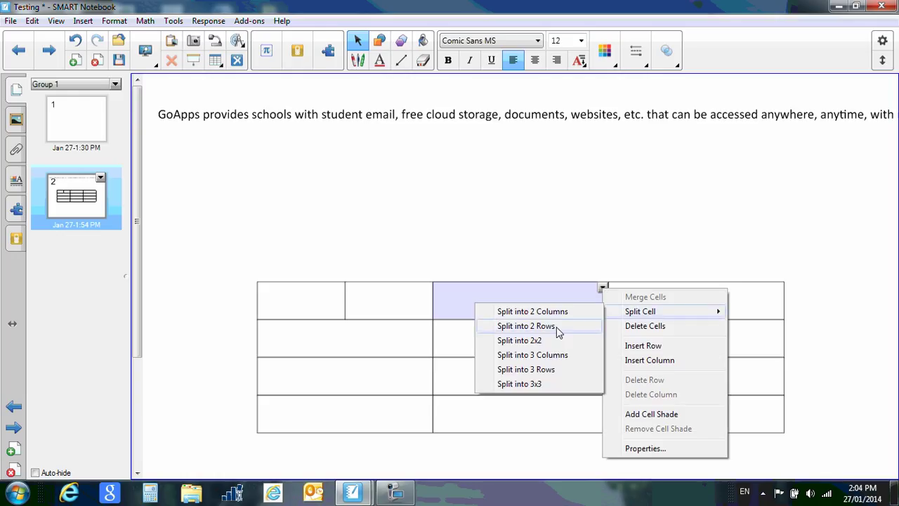
{"action": "left_click", "coordinate": [558, 326]}
{"action": "left_click", "coordinate": [639, 304]}
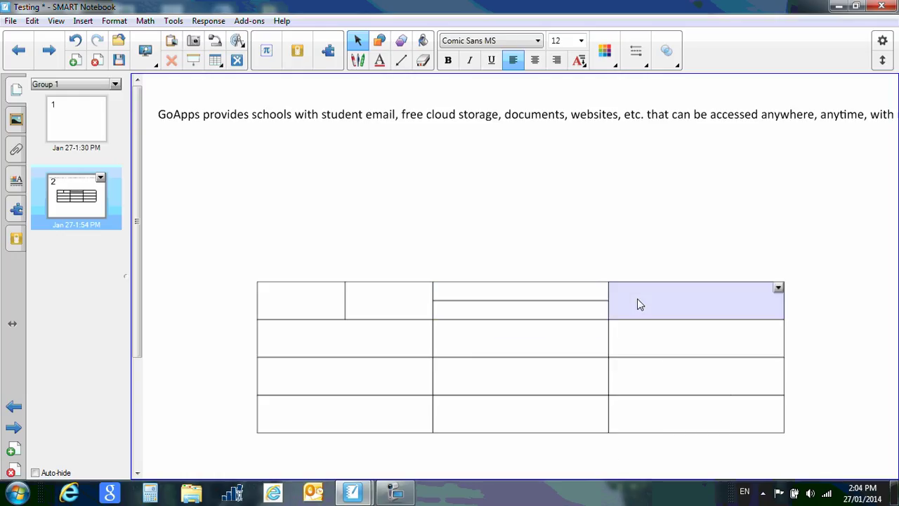
{"action": "left_click", "coordinate": [779, 289]}
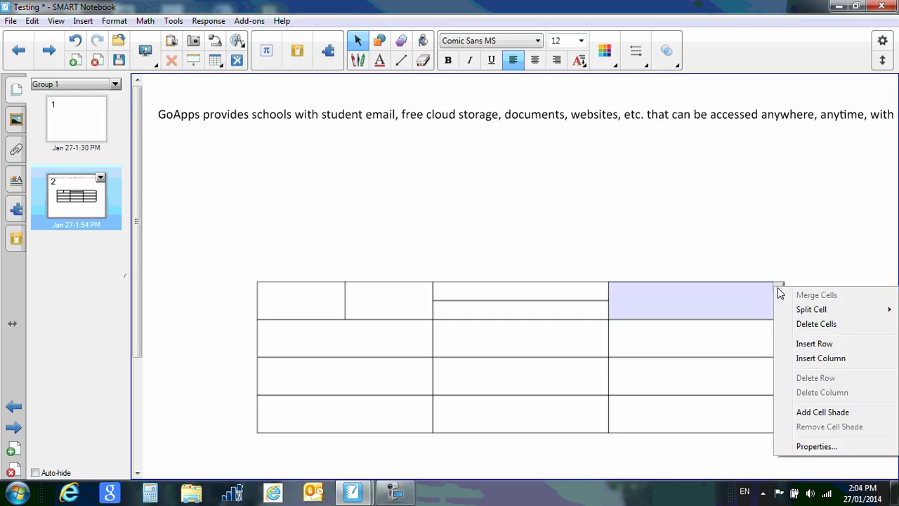
{"action": "left_click", "coordinate": [813, 344]}
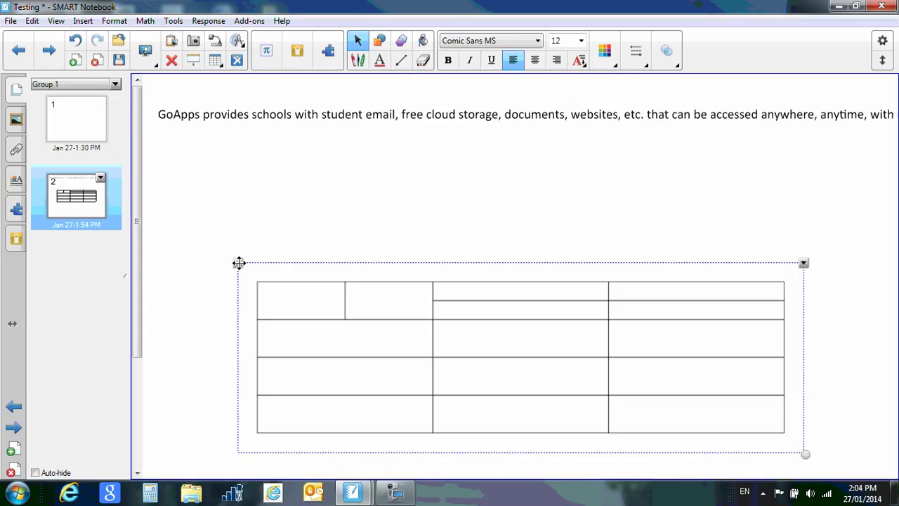
Step: Move the table up just beneath the GoApps line, resize it from the corner, and deselect it
{"action": "left_click_drag", "start_coordinate": [239, 263], "coordinate": [214, 141]}
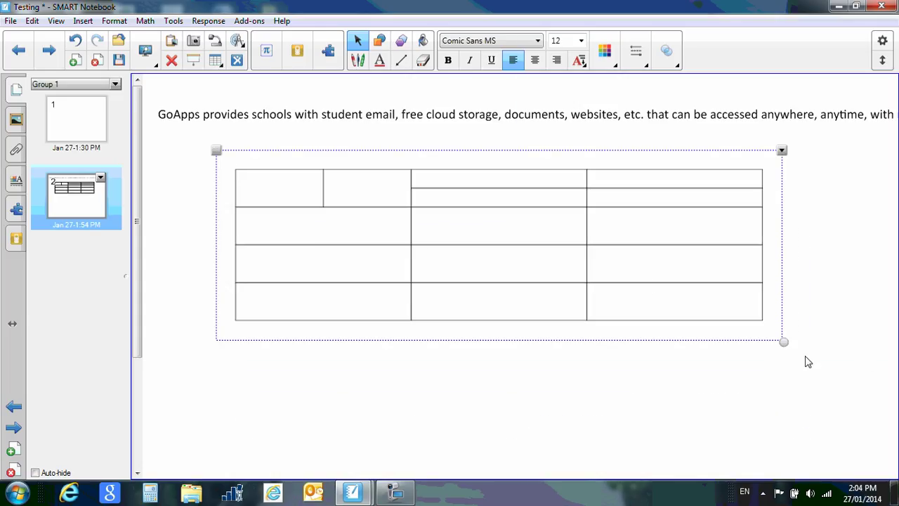
{"action": "left_click_drag", "start_coordinate": [784, 341], "coordinate": [813, 357]}
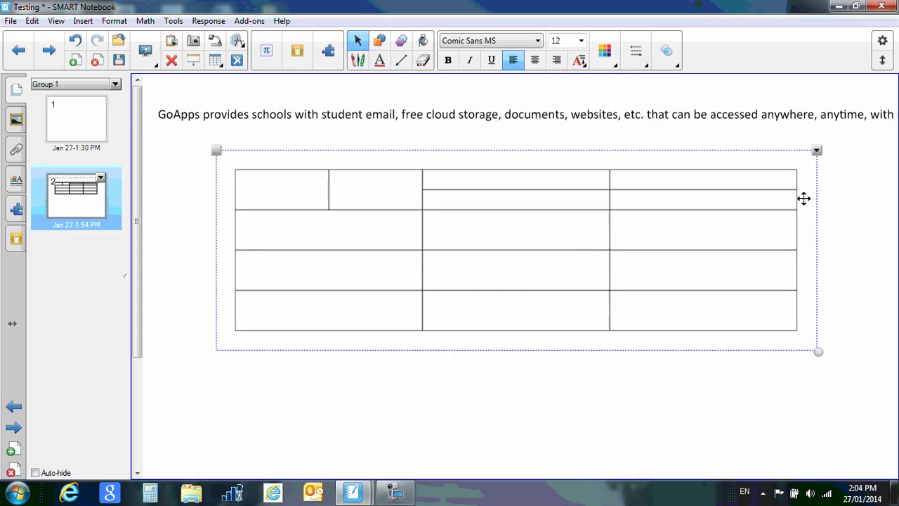
{"action": "left_click", "coordinate": [817, 150]}
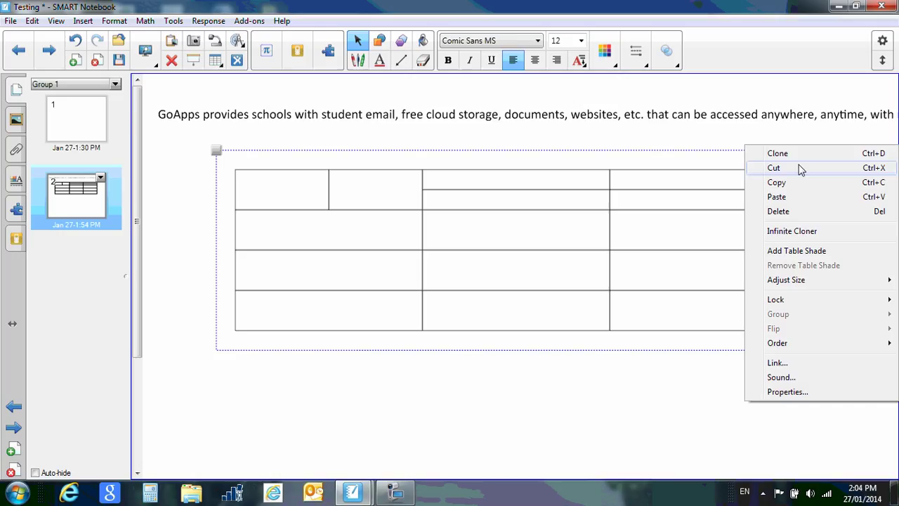
{"action": "left_click", "coordinate": [668, 411]}
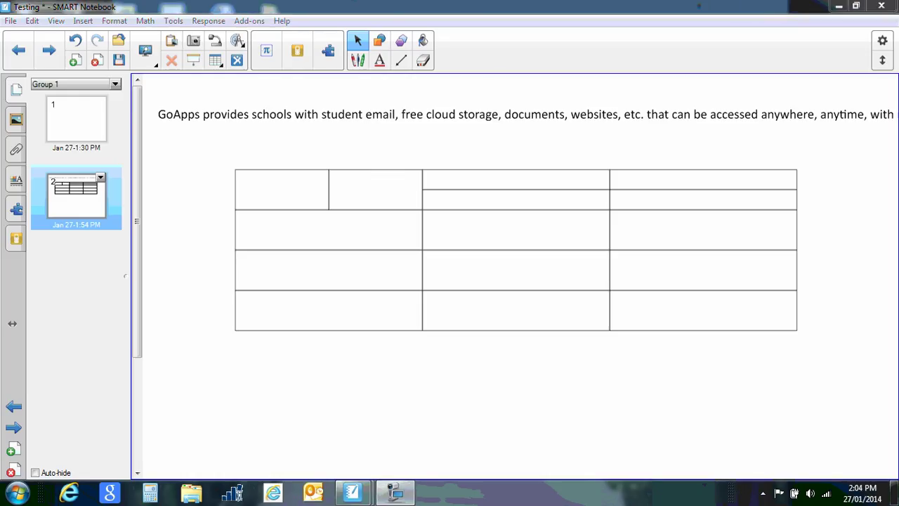
{"action": "left_click", "coordinate": [238, 43]}
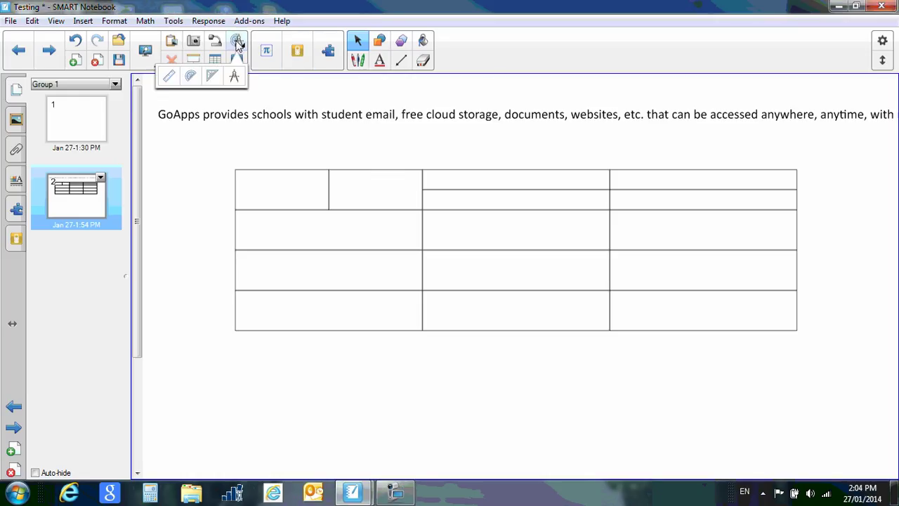
Step: Place a ruler, try tilting it to about 7° and resizing it, then delete it
{"action": "left_click", "coordinate": [168, 76]}
{"action": "left_click_drag", "start_coordinate": [425, 183], "coordinate": [443, 403]}
{"action": "mouse_move", "coordinate": [491, 374]}
{"action": "left_mouse_down"}
{"action": "mouse_move", "coordinate": [492, 359]}
{"action": "mouse_move", "coordinate": [438, 281]}
{"action": "mouse_move", "coordinate": [488, 357]}
{"action": "mouse_move", "coordinate": [481, 389]}
{"action": "left_mouse_up"}
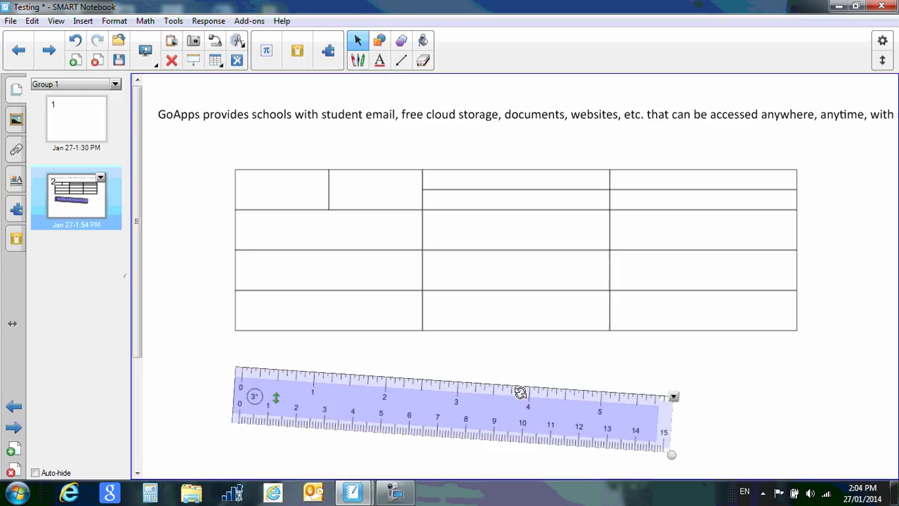
{"action": "left_click_drag", "start_coordinate": [515, 429], "coordinate": [584, 388]}
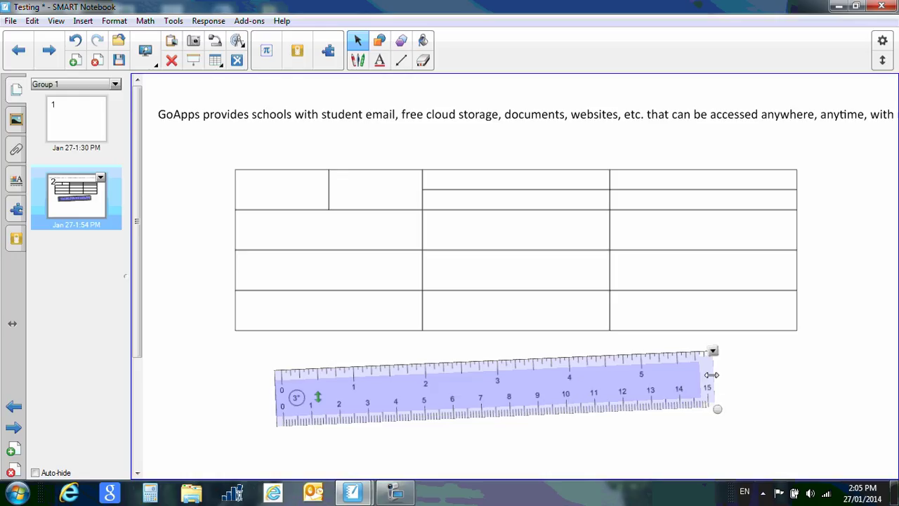
{"action": "left_click_drag", "start_coordinate": [711, 375], "coordinate": [661, 381]}
{"action": "left_click_drag", "start_coordinate": [668, 411], "coordinate": [786, 425]}
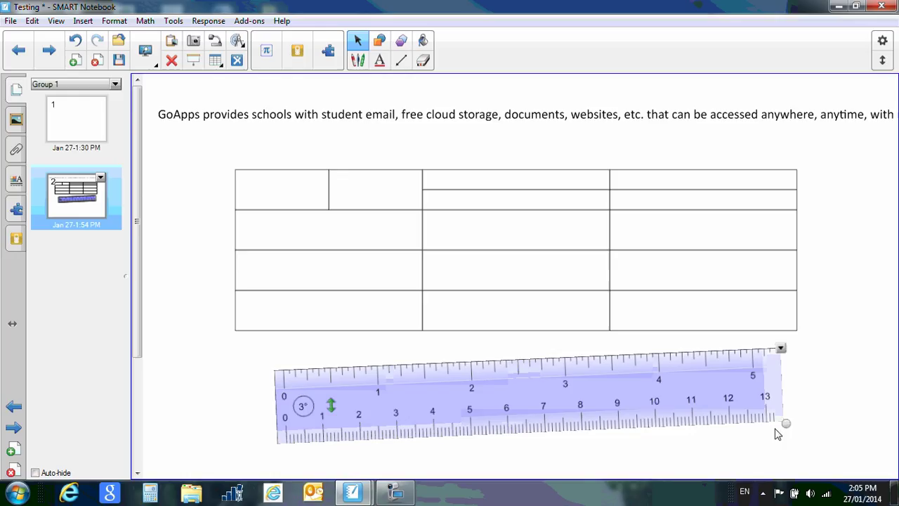
{"action": "left_click_drag", "start_coordinate": [786, 425], "coordinate": [610, 406]}
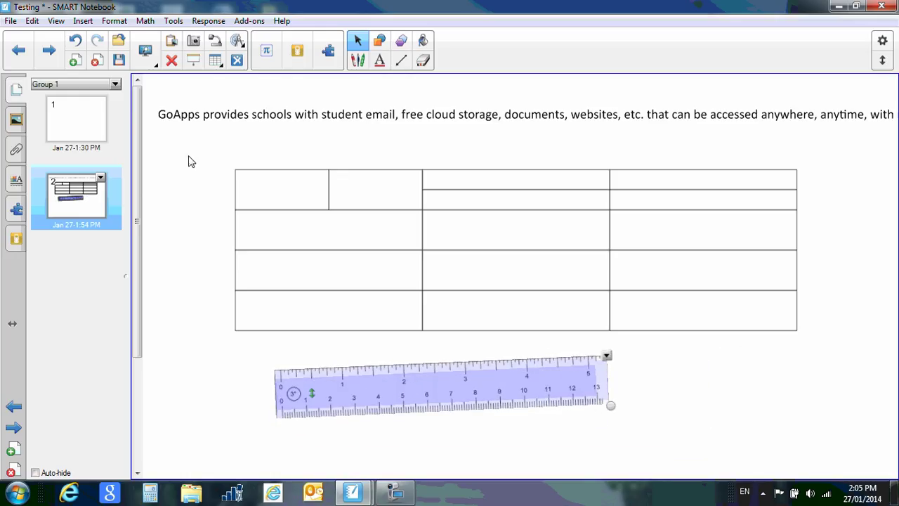
{"action": "left_click", "coordinate": [171, 60]}
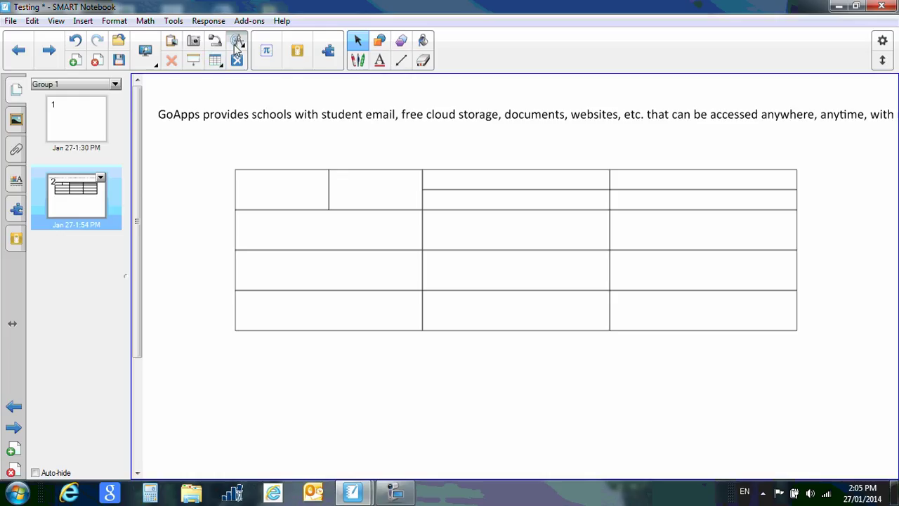
Step: Insert a new level ruler and position it beneath the table
{"action": "left_click", "coordinate": [237, 46]}
{"action": "left_click", "coordinate": [173, 77]}
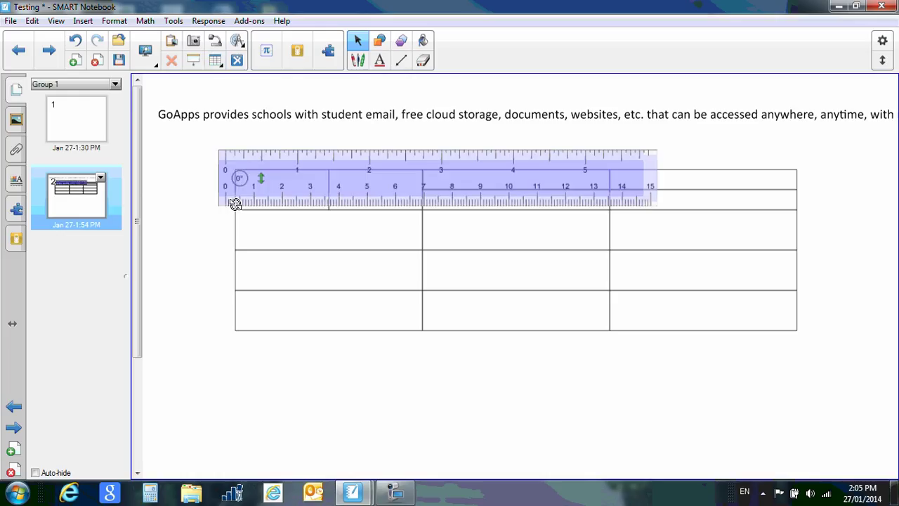
{"action": "left_click_drag", "start_coordinate": [356, 189], "coordinate": [351, 431]}
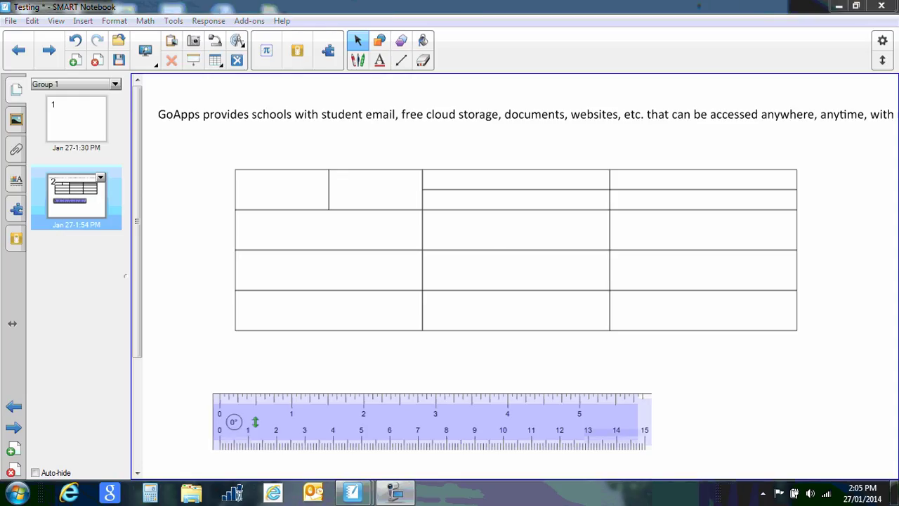
Step: Add a protractor, move it over the table and enlarge it
{"action": "left_click", "coordinate": [236, 42]}
{"action": "left_click", "coordinate": [188, 74]}
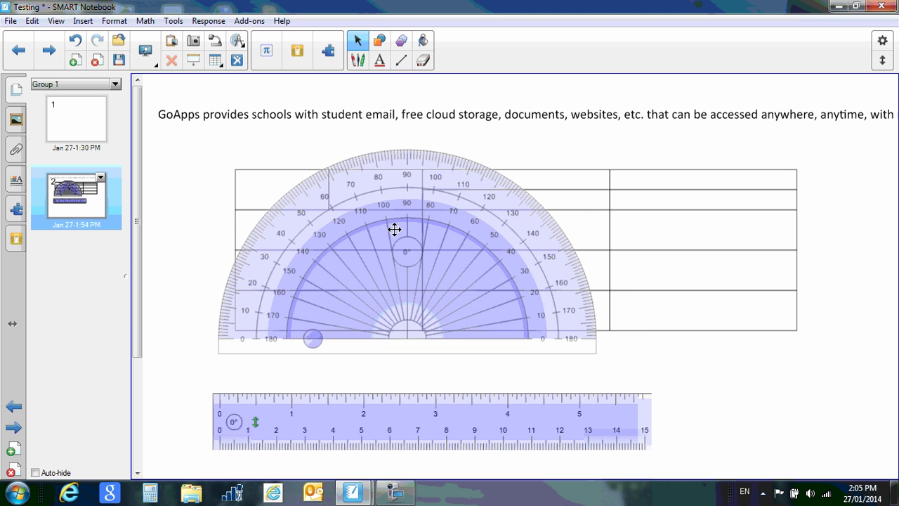
{"action": "left_click_drag", "start_coordinate": [410, 268], "coordinate": [464, 296]}
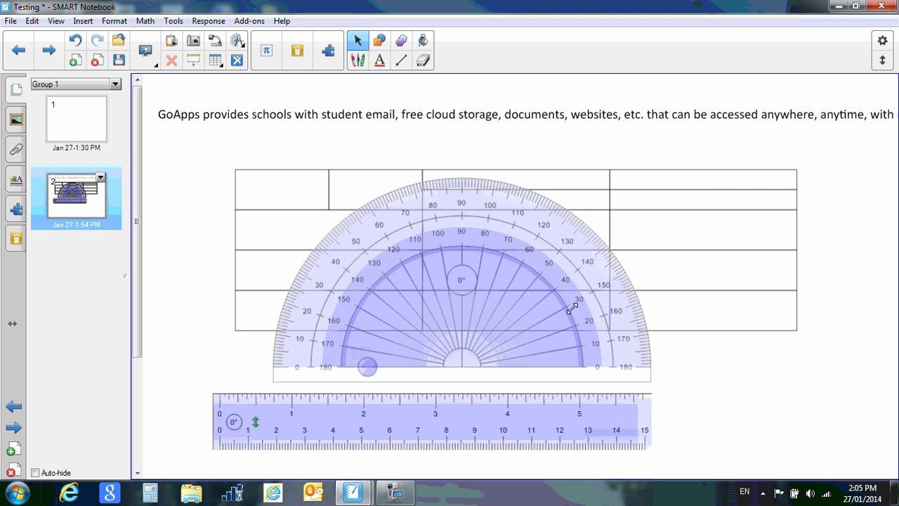
{"action": "left_click_drag", "start_coordinate": [592, 304], "coordinate": [640, 321]}
{"action": "mouse_move", "coordinate": [653, 266]}
{"action": "left_mouse_down"}
{"action": "mouse_move", "coordinate": [672, 287]}
{"action": "mouse_move", "coordinate": [677, 341]}
{"action": "mouse_move", "coordinate": [567, 164]}
{"action": "mouse_move", "coordinate": [647, 261]}
{"action": "left_mouse_up"}
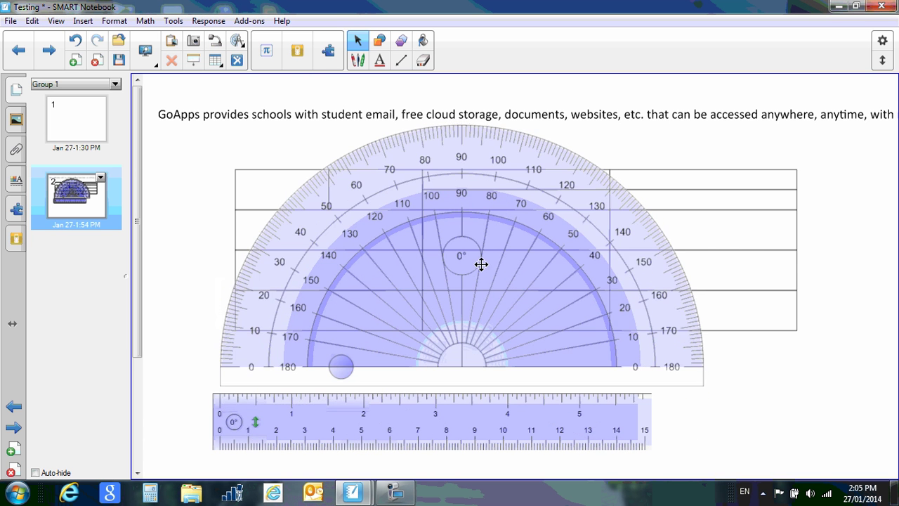
Step: Add a Geodreieck protractor, rotate it to 11° and shift it right
{"action": "left_click", "coordinate": [237, 42]}
{"action": "left_click", "coordinate": [212, 76]}
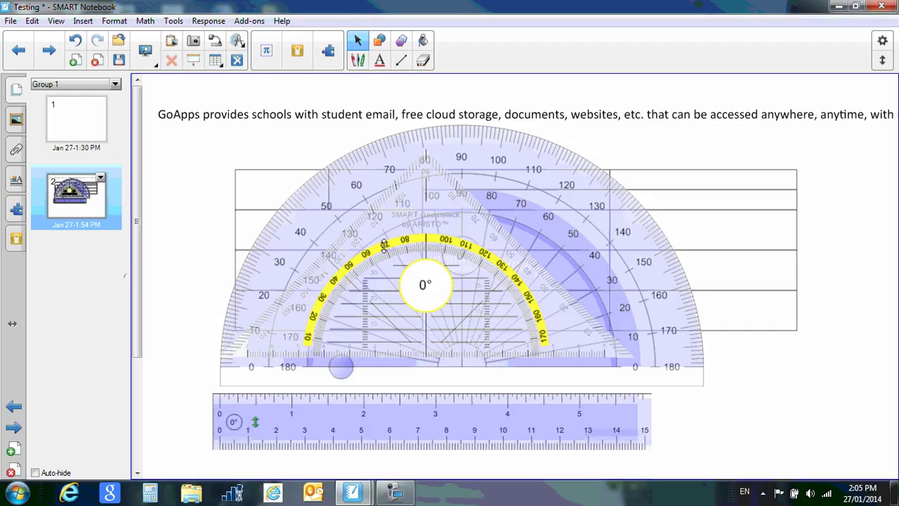
{"action": "left_click_drag", "start_coordinate": [417, 220], "coordinate": [616, 326]}
Step: With the compass tool, draw a small circle, widen the spread to 168, and draw a larger circle around it
{"action": "left_click", "coordinate": [238, 42]}
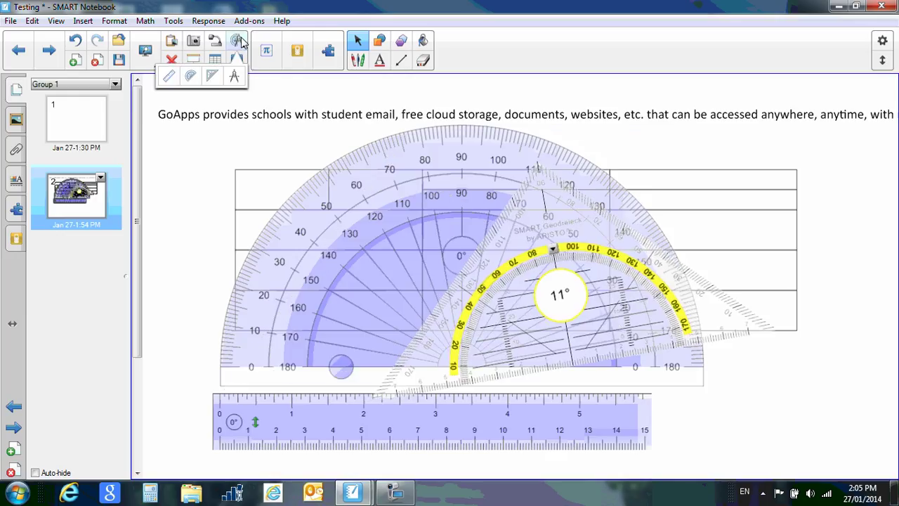
{"action": "left_click", "coordinate": [234, 76]}
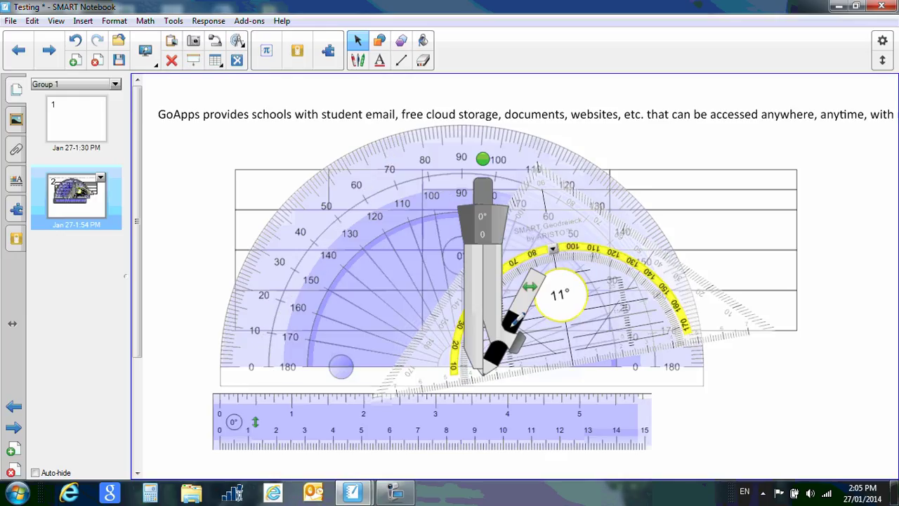
{"action": "mouse_move", "coordinate": [502, 334]}
{"action": "left_mouse_down"}
{"action": "mouse_move", "coordinate": [573, 355]}
{"action": "mouse_move", "coordinate": [570, 343]}
{"action": "left_mouse_up"}
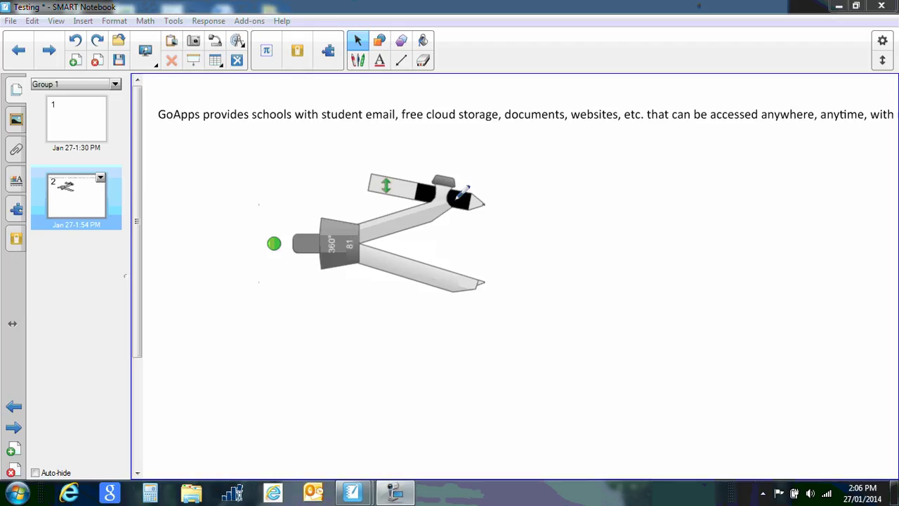
{"action": "mouse_move", "coordinate": [438, 213]}
{"action": "left_mouse_down"}
{"action": "mouse_move", "coordinate": [534, 219]}
{"action": "mouse_move", "coordinate": [559, 289]}
{"action": "mouse_move", "coordinate": [483, 357]}
{"action": "mouse_move", "coordinate": [408, 285]}
{"action": "mouse_move", "coordinate": [481, 211]}
{"action": "mouse_move", "coordinate": [547, 222]}
{"action": "left_mouse_up"}
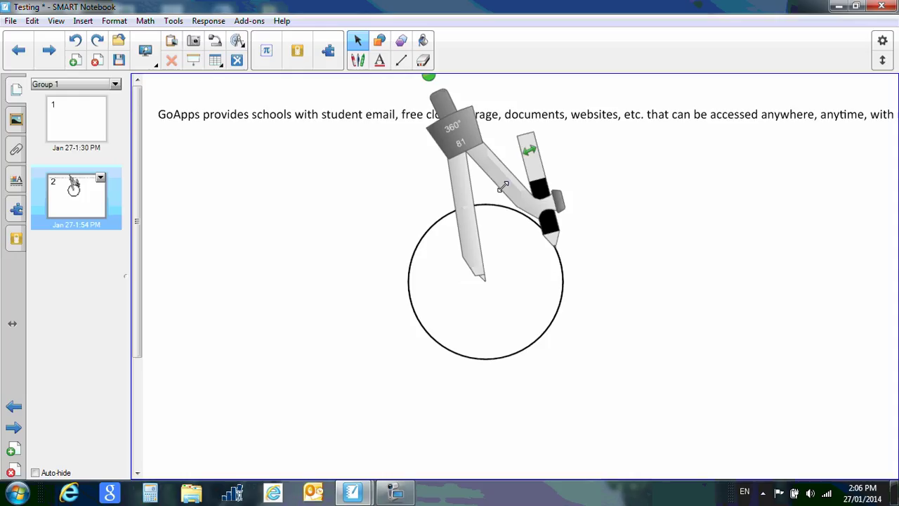
{"action": "left_click_drag", "start_coordinate": [511, 180], "coordinate": [576, 184]}
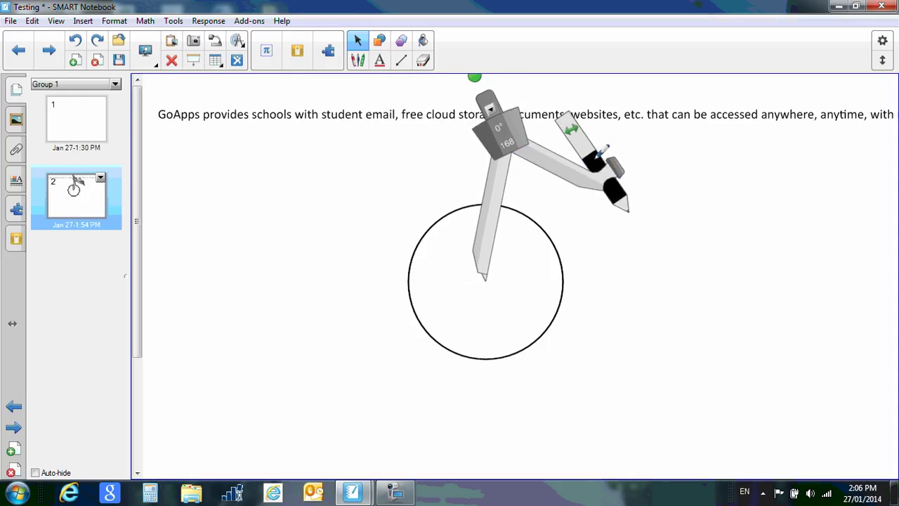
{"action": "mouse_move", "coordinate": [602, 151]}
{"action": "left_mouse_down"}
{"action": "mouse_move", "coordinate": [664, 249]}
{"action": "mouse_move", "coordinate": [358, 380]}
{"action": "mouse_move", "coordinate": [344, 197]}
{"action": "mouse_move", "coordinate": [554, 184]}
{"action": "mouse_move", "coordinate": [569, 200]}
{"action": "left_mouse_up"}
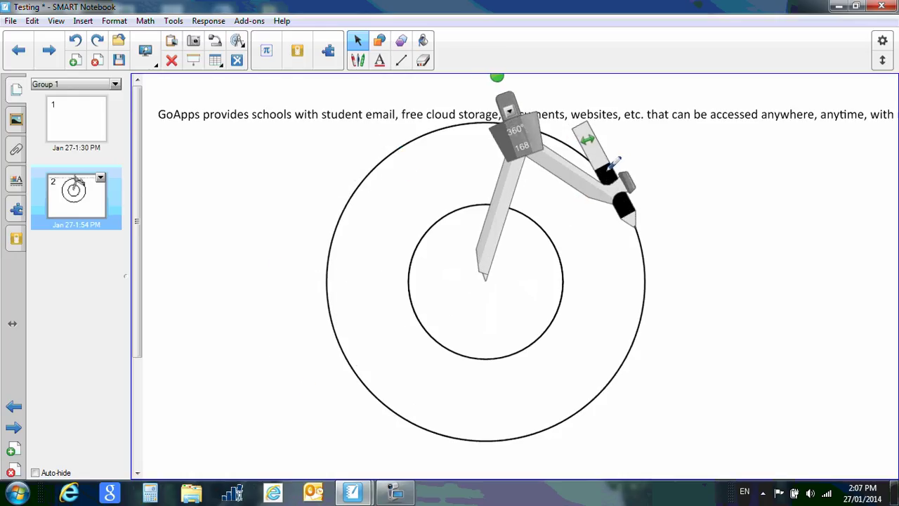